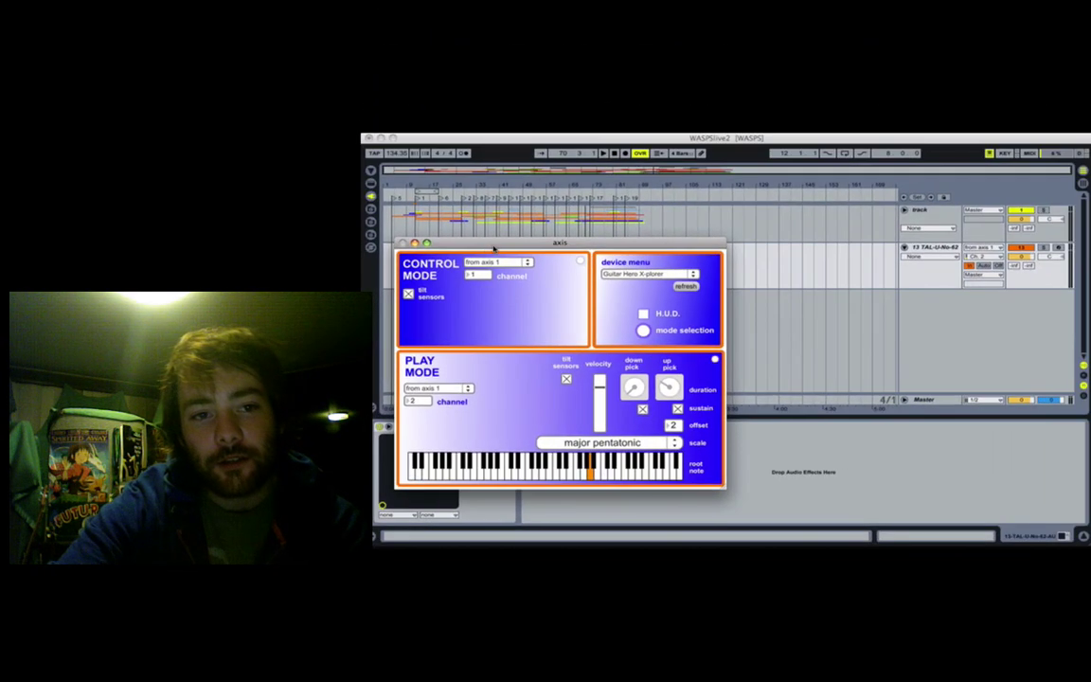
- Reposition the axis window over the arrangement and choose Guitar Hero X-plorer as the input device
{"action": "mouse_move", "coordinate": [499, 250]}
{"action": "left_mouse_down"}
{"action": "mouse_move", "coordinate": [542, 247]}
{"action": "mouse_move", "coordinate": [523, 266]}
{"action": "mouse_move", "coordinate": [519, 254]}
{"action": "left_mouse_up"}
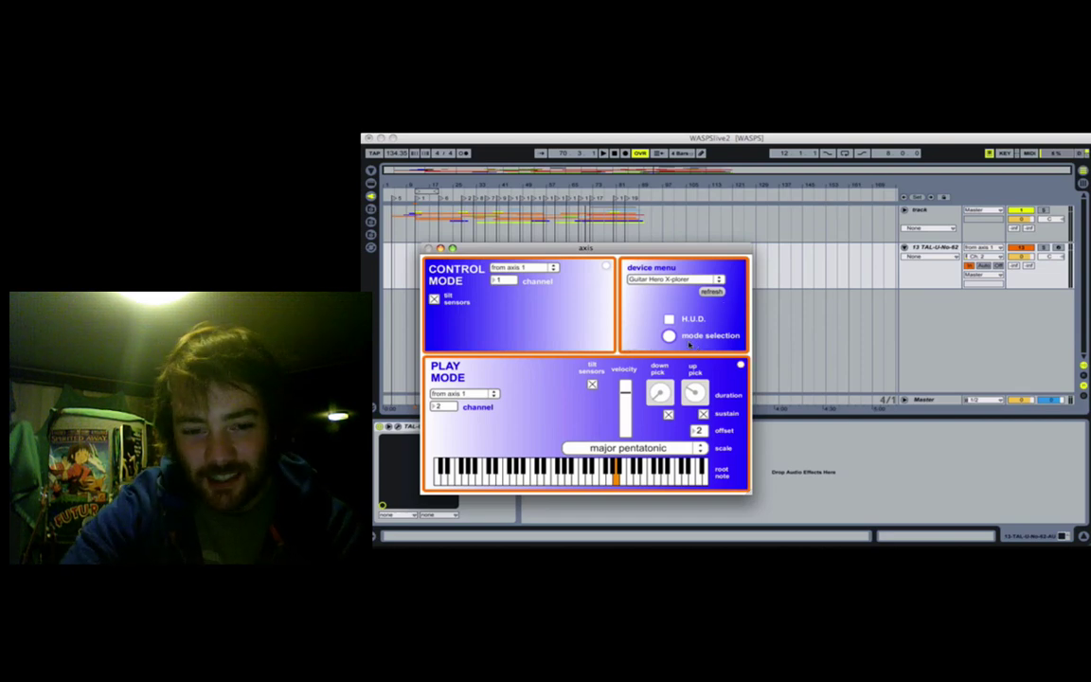
{"action": "left_click_drag", "start_coordinate": [519, 260], "coordinate": [552, 233]}
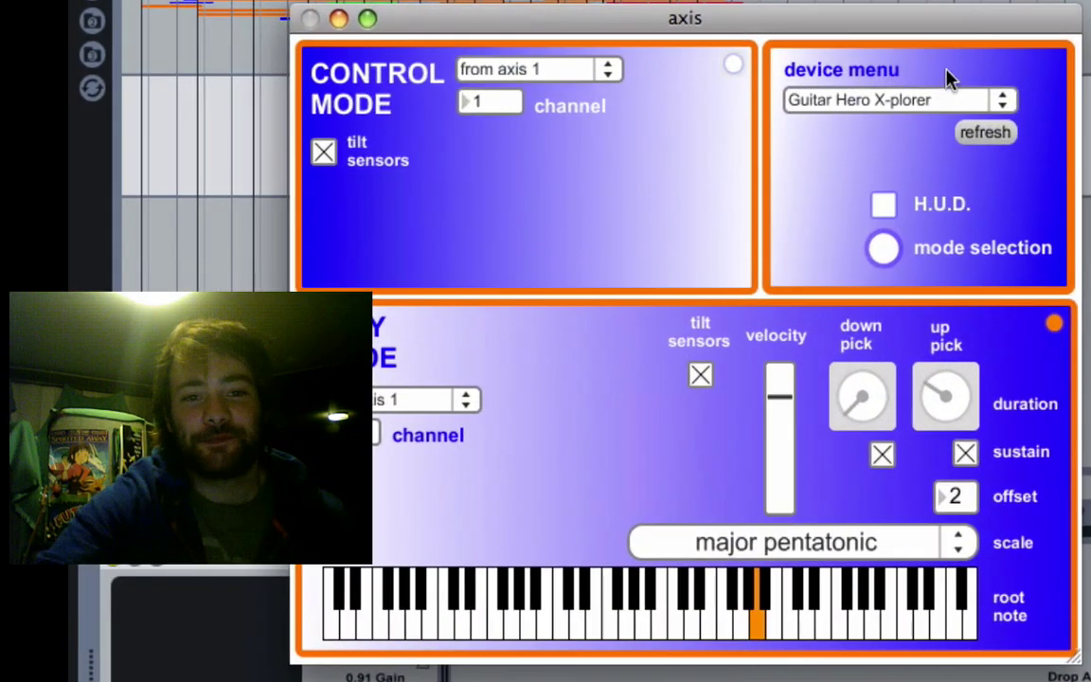
{"action": "left_click", "coordinate": [729, 254]}
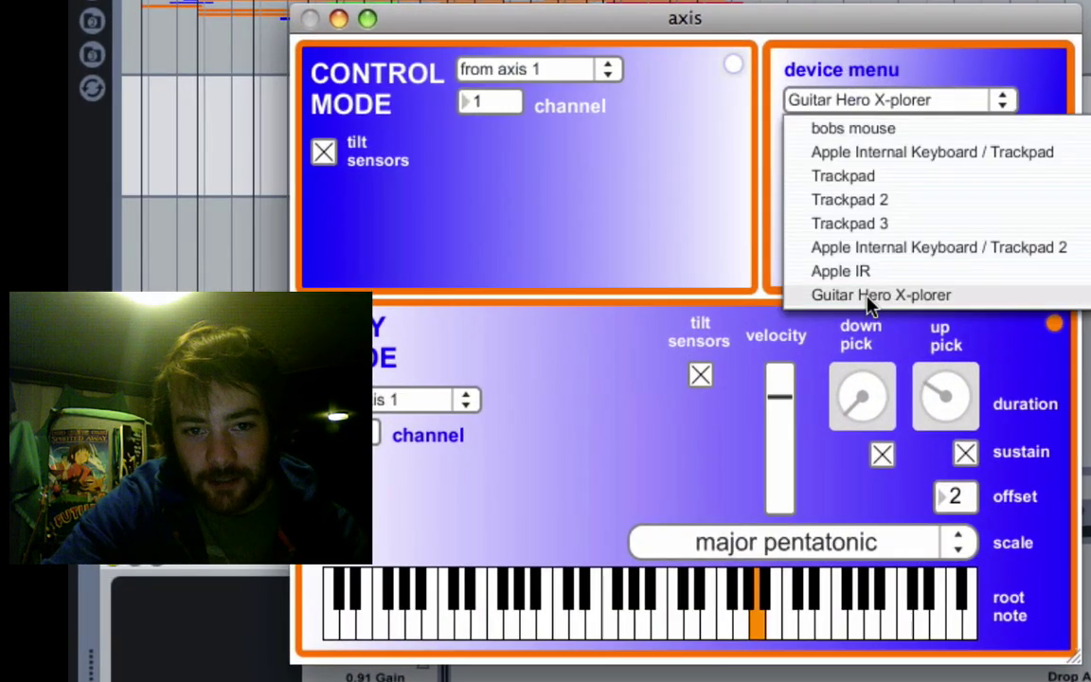
{"action": "left_click", "coordinate": [824, 295]}
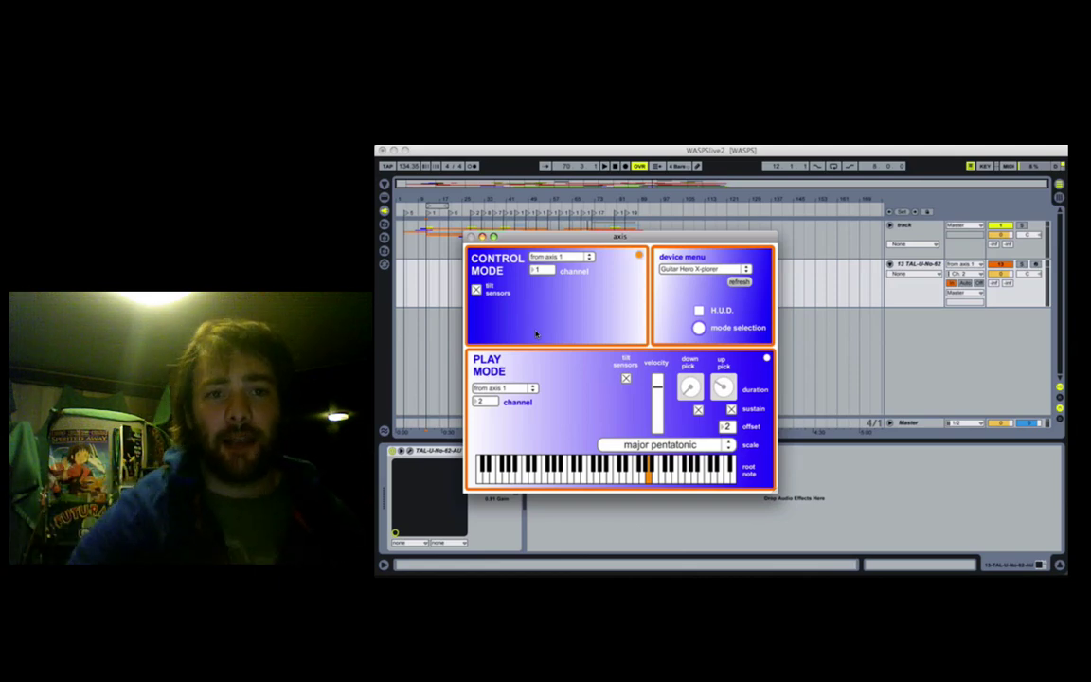
- Switch to Ableton Live, play the WASPSlive2 arrangement briefly, stop it and return the playhead to the start
{"action": "left_click_drag", "start_coordinate": [589, 238], "coordinate": [556, 275]}
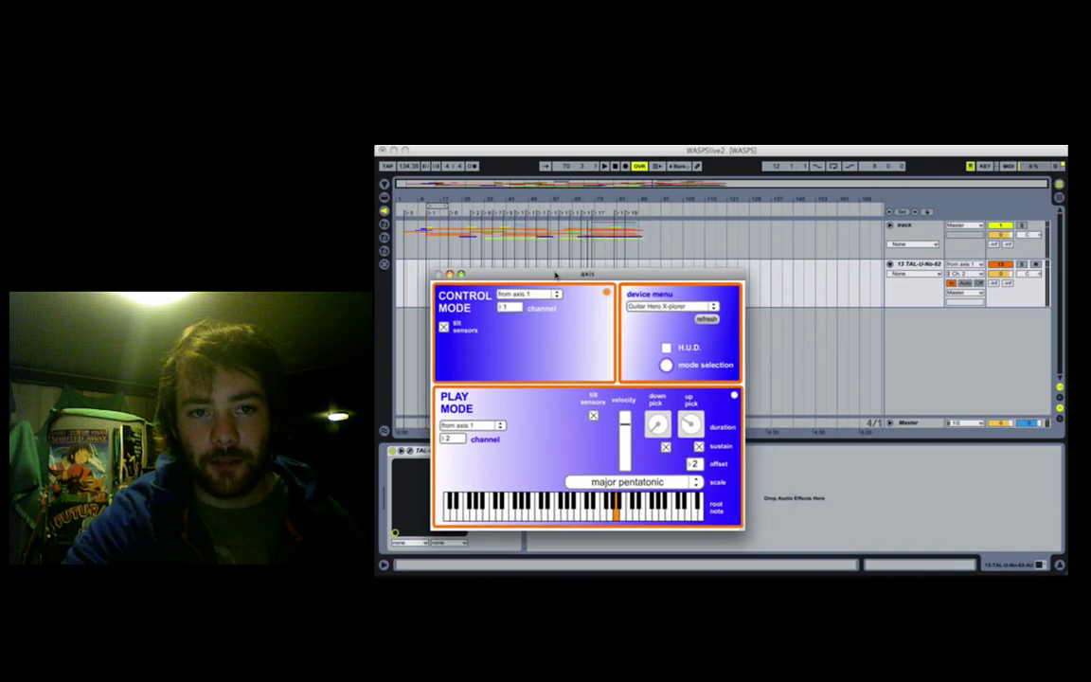
{"action": "left_click", "coordinate": [764, 250]}
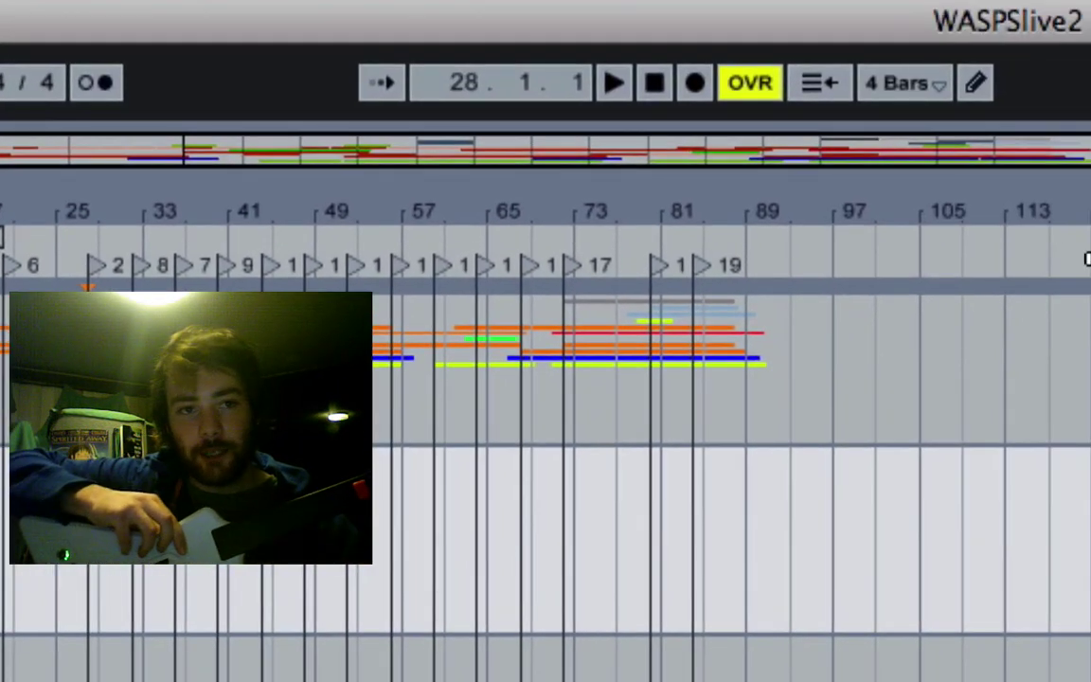
{"action": "key", "text": "space"}
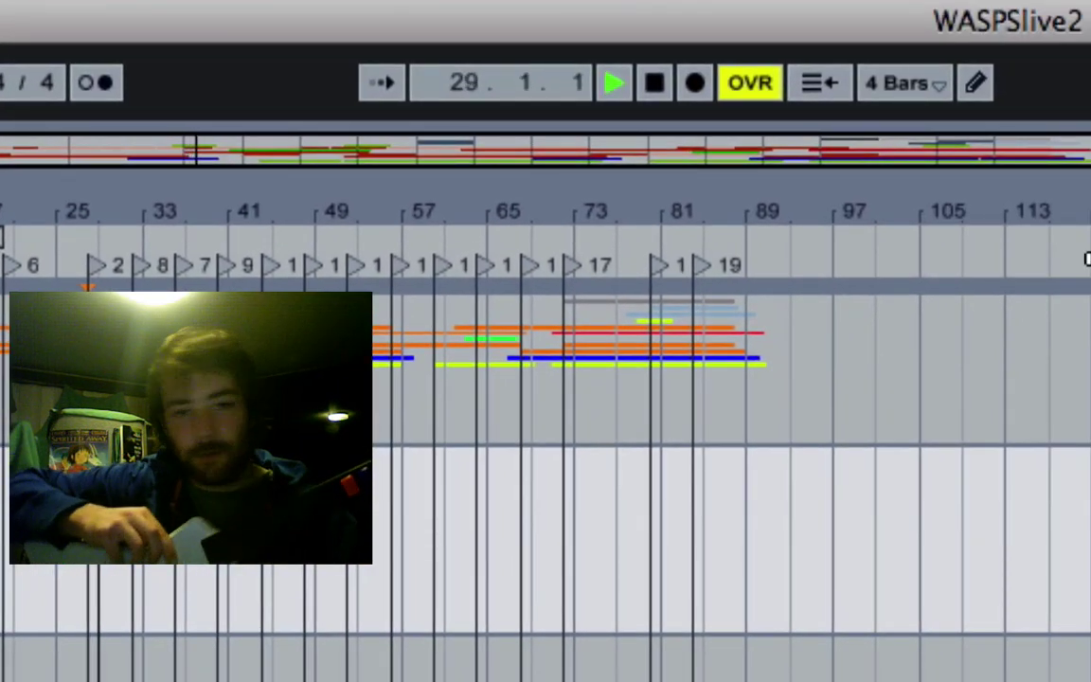
{"action": "key", "text": "space"}
{"action": "key", "text": "Home"}
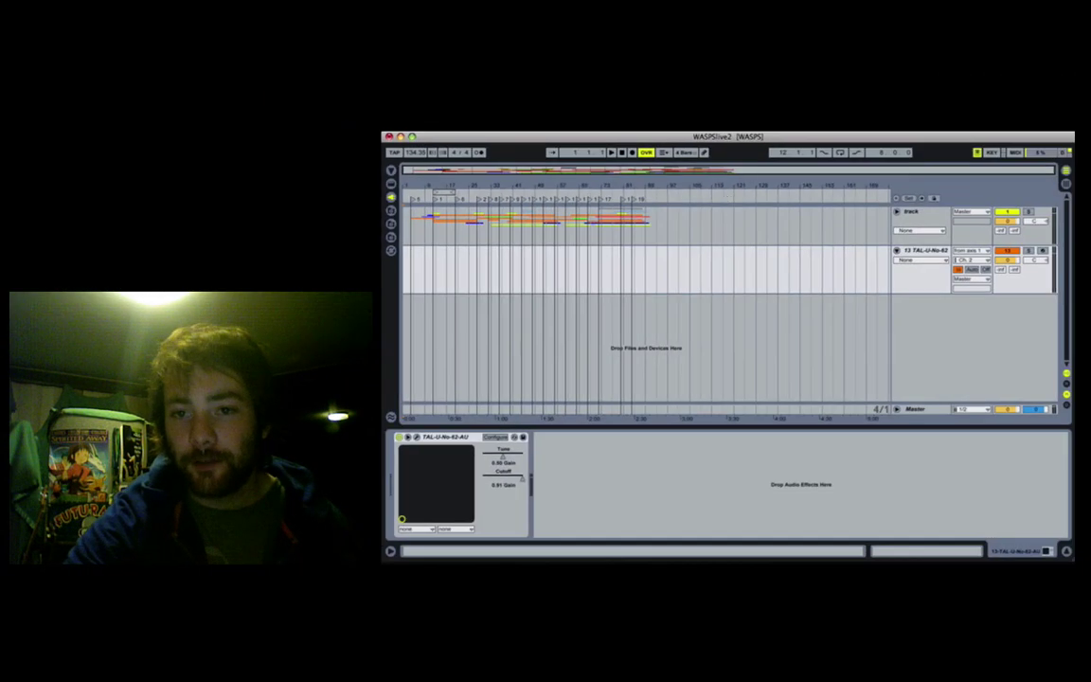
- Switch back to axis and view the available scales for play mode, keeping major pentatonic
{"action": "key", "text": "F9"}
{"action": "left_click", "coordinate": [718, 367]}
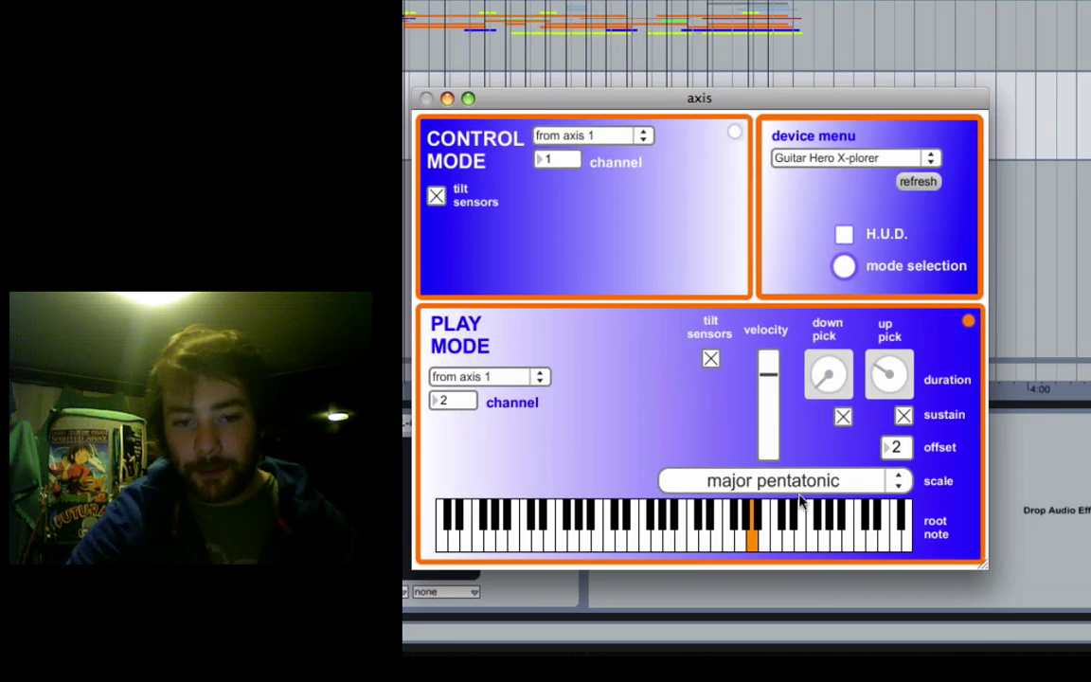
{"action": "left_click", "coordinate": [801, 483]}
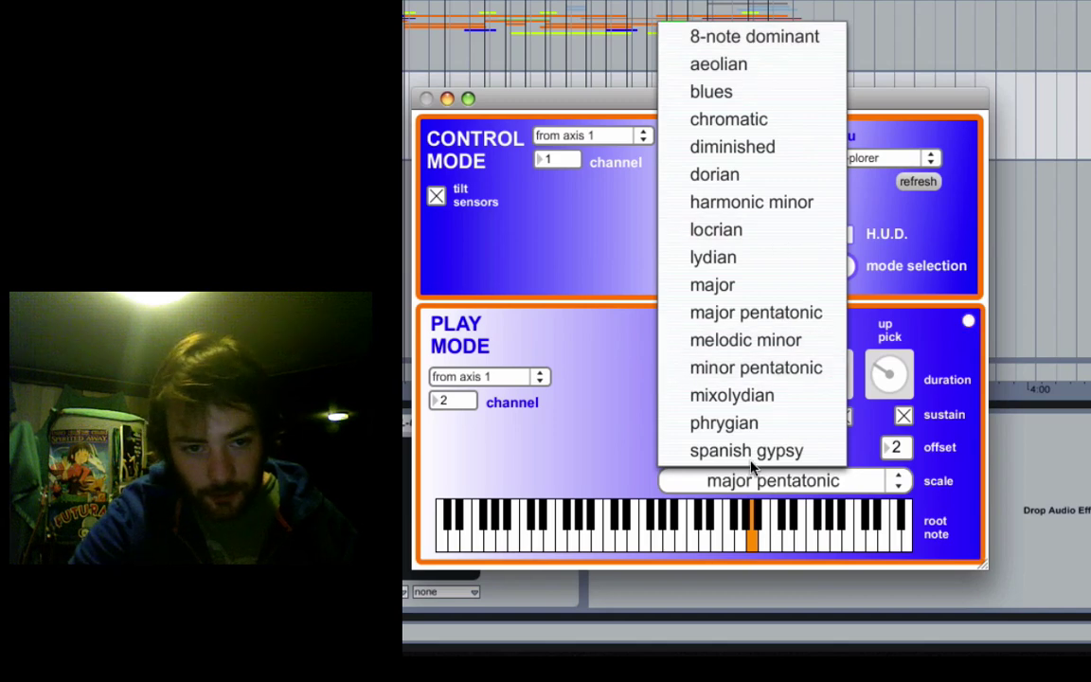
{"action": "left_click", "coordinate": [495, 460]}
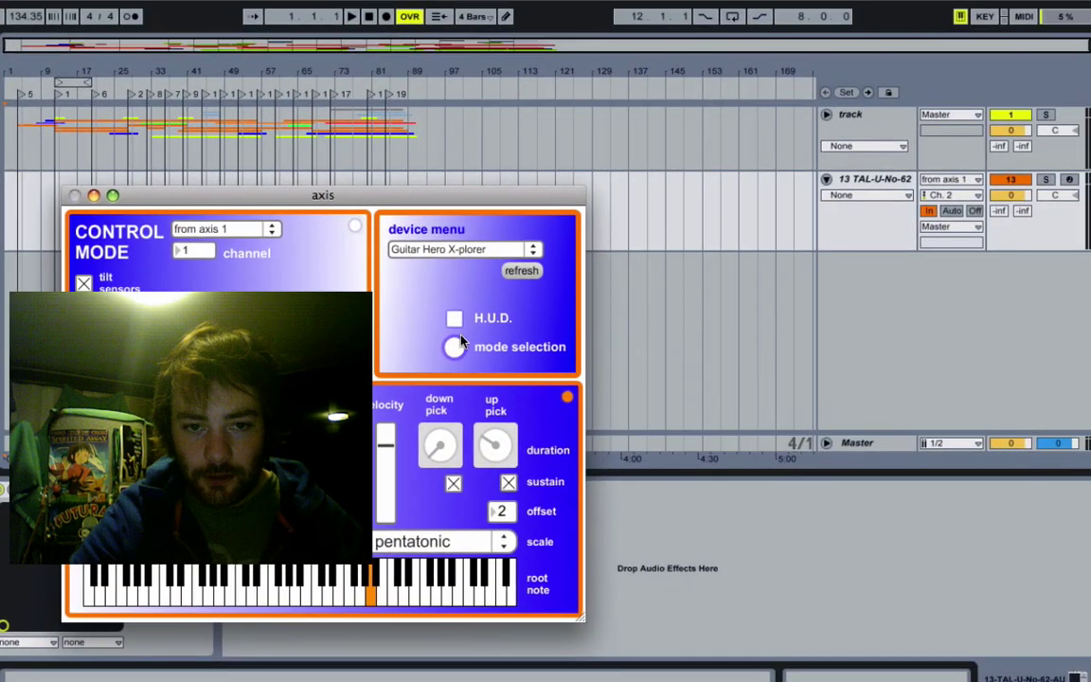
- Turn on the H.U.D. in axis and reposition the axis window over the Live set
{"action": "left_click", "coordinate": [454, 319]}
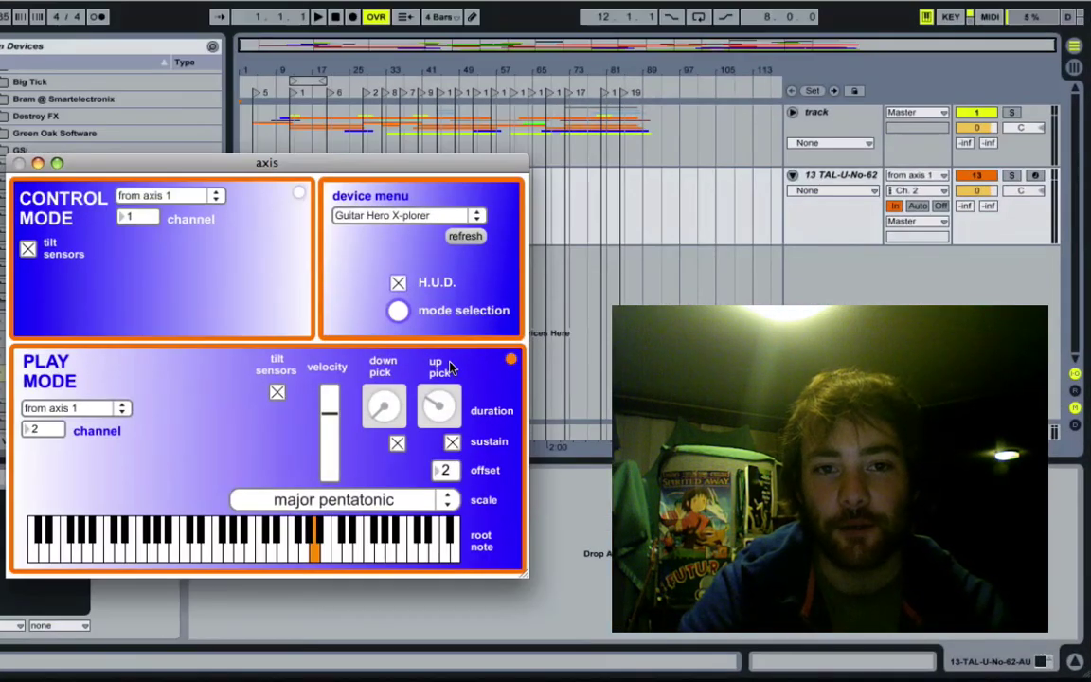
{"action": "left_click_drag", "start_coordinate": [190, 174], "coordinate": [278, 149]}
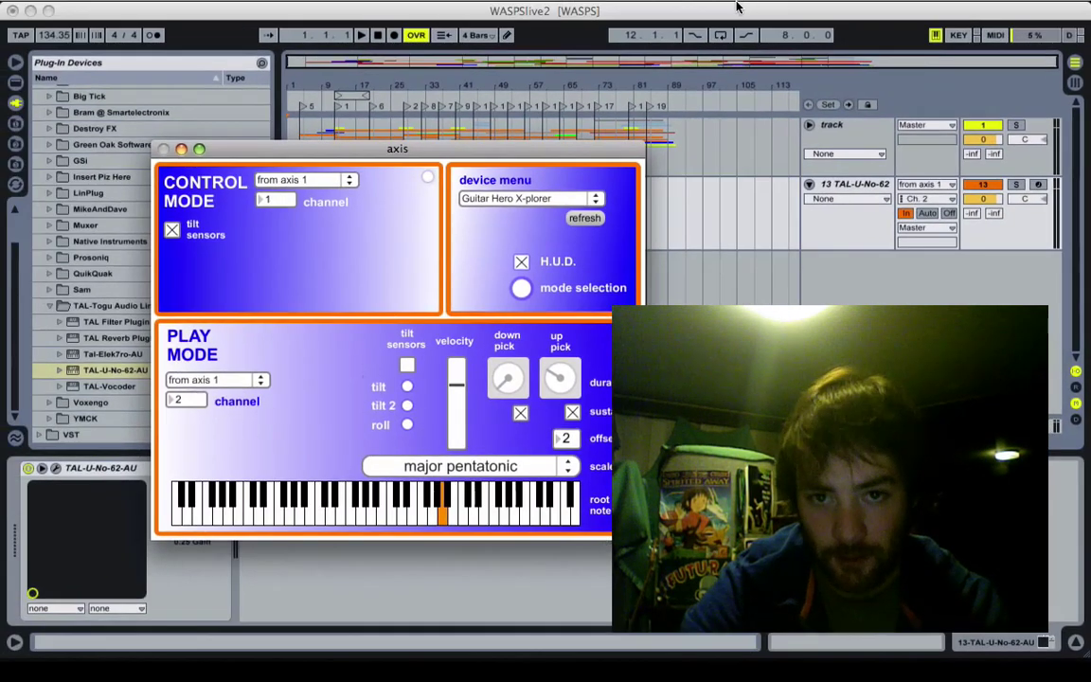
- Enter MIDI mapping in Ableton Live and map axis's play-mode roll sensor to the TAL-U-No-62-AU Tune parameter
{"action": "left_click", "coordinate": [897, 15]}
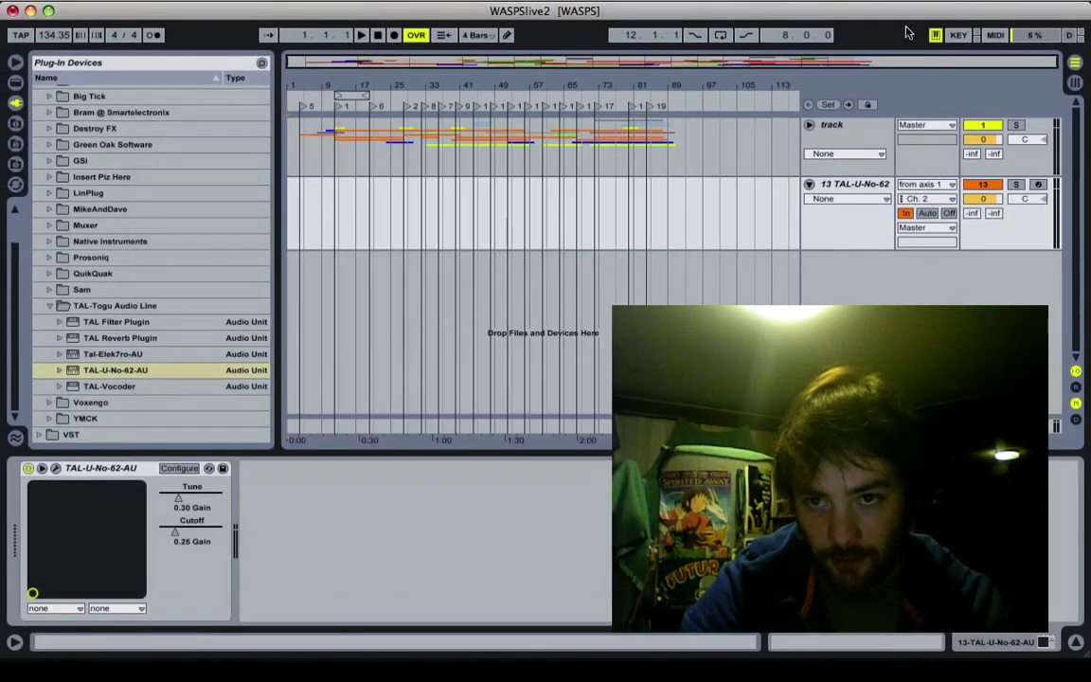
{"action": "left_click", "coordinate": [994, 36]}
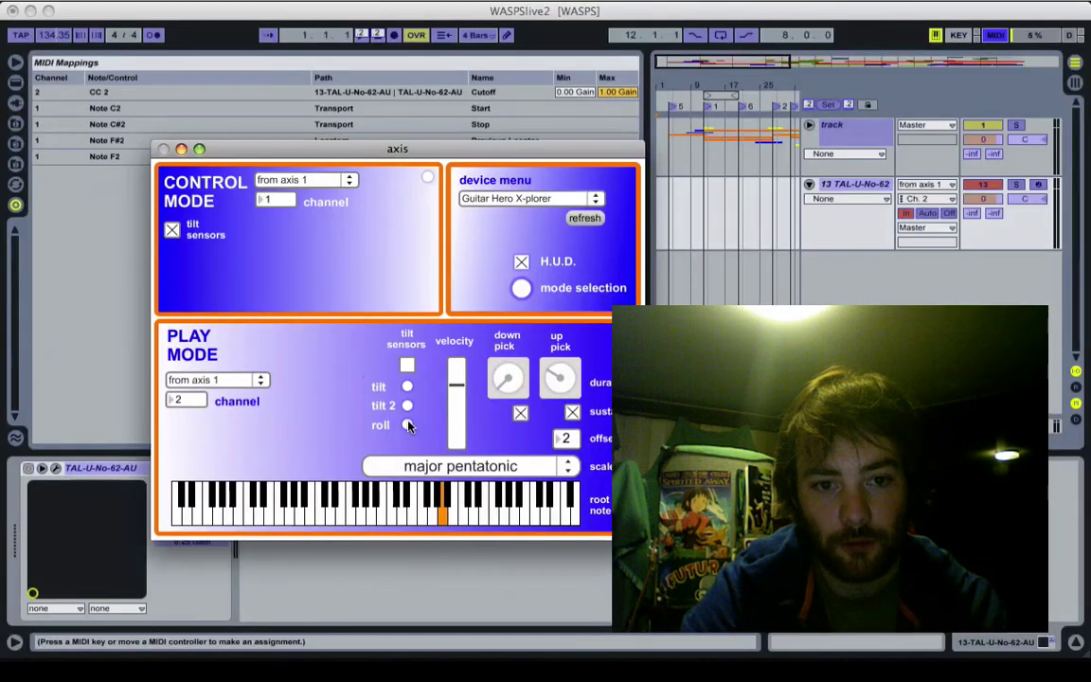
{"action": "left_click", "coordinate": [407, 427]}
{"action": "left_click", "coordinate": [344, 489]}
- Map axis's play-mode tilt sensor to the TAL-U-No-62-AU Cutoff parameter, then return to Ableton Live
{"action": "left_click", "coordinate": [223, 533]}
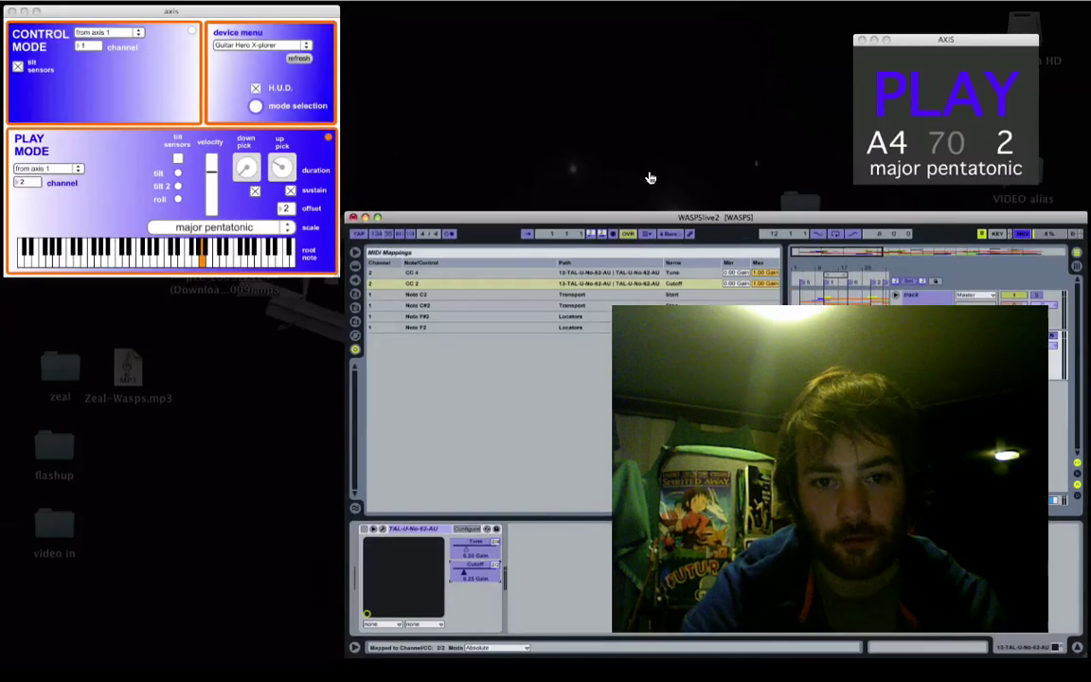
{"action": "left_click", "coordinate": [455, 417]}
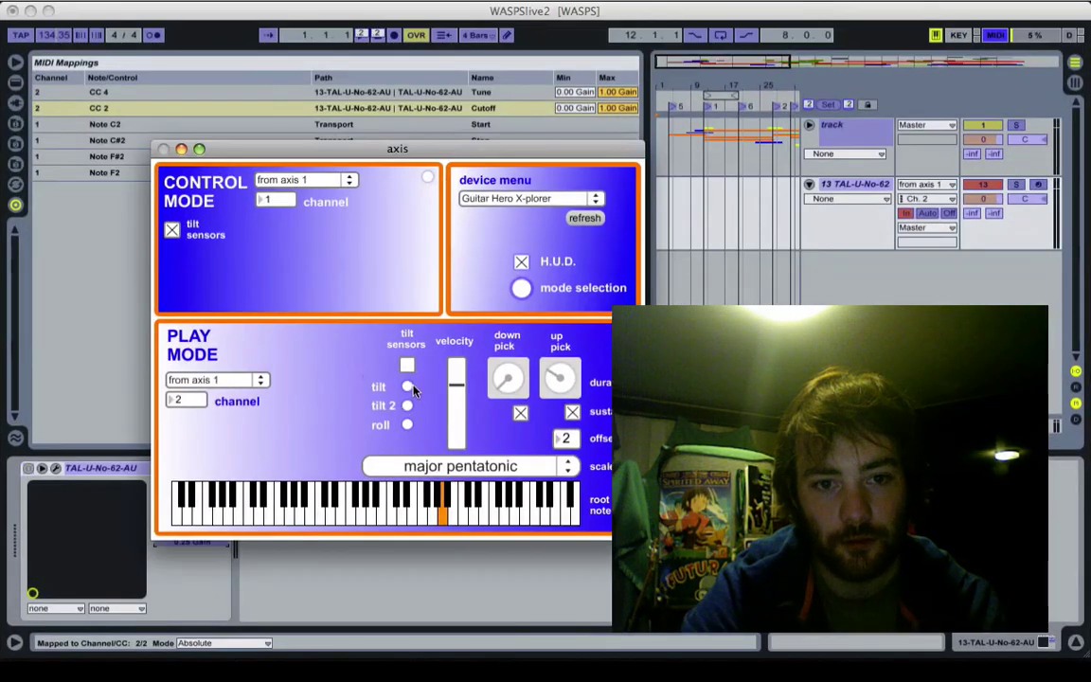
{"action": "key", "text": "super+Tab"}
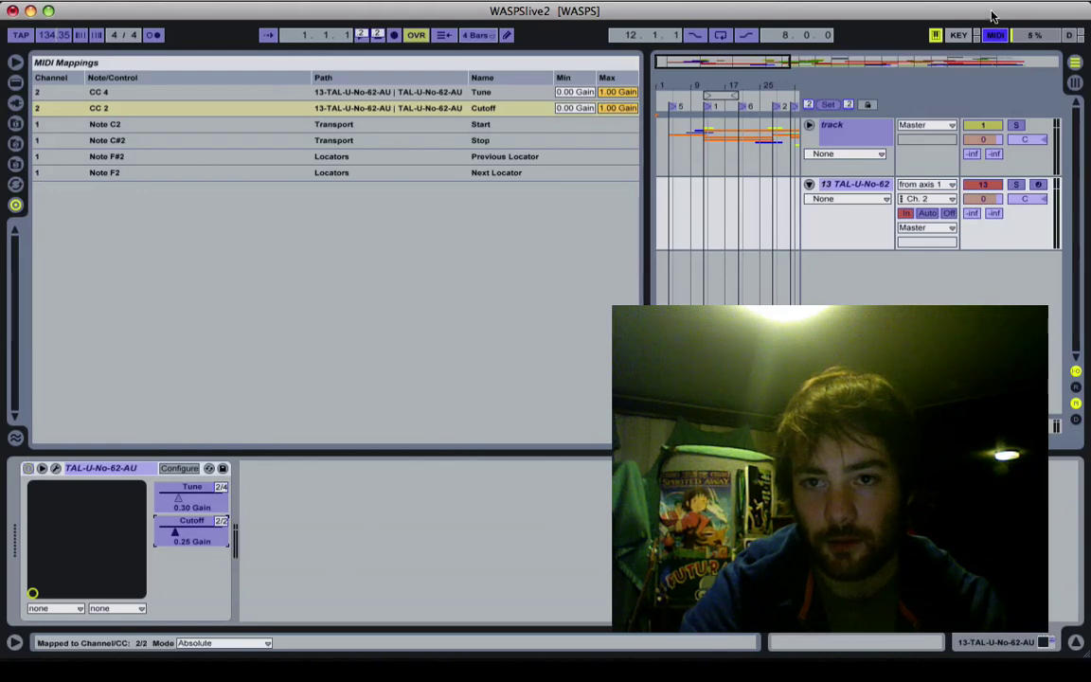
- Set the Tune mapping's range to 0.50 minimum and 0 maximum, and Cutoff's to 0.33 and 0.72, then leave MIDI mapping
{"action": "left_click", "coordinate": [584, 93]}
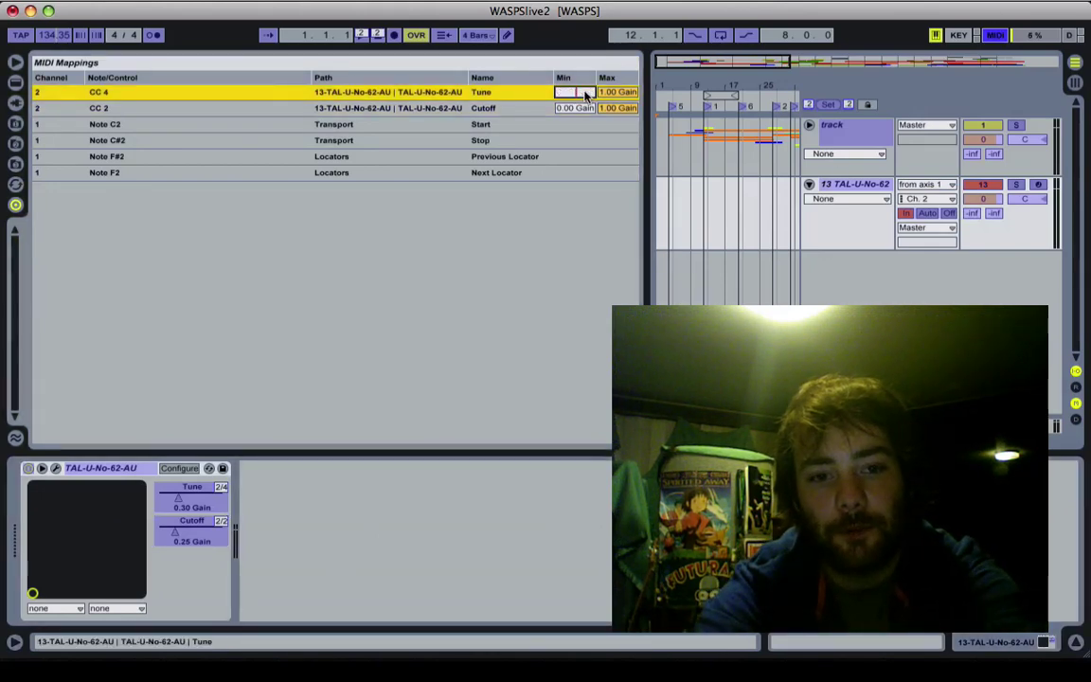
{"action": "left_click", "coordinate": [630, 92]}
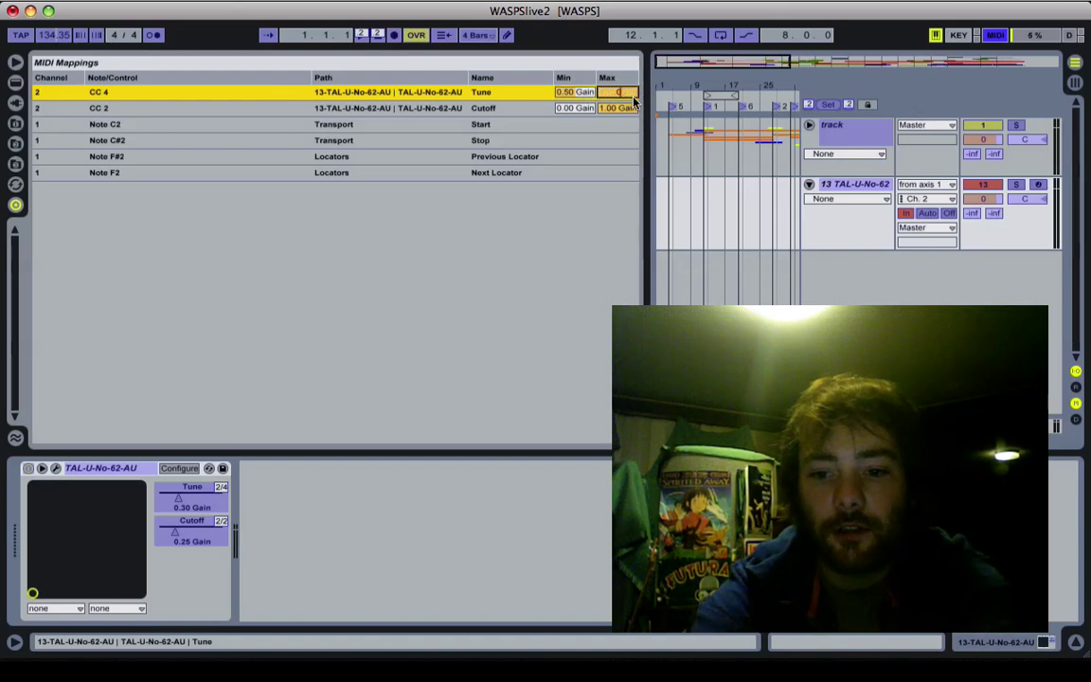
{"action": "left_click", "coordinate": [599, 110]}
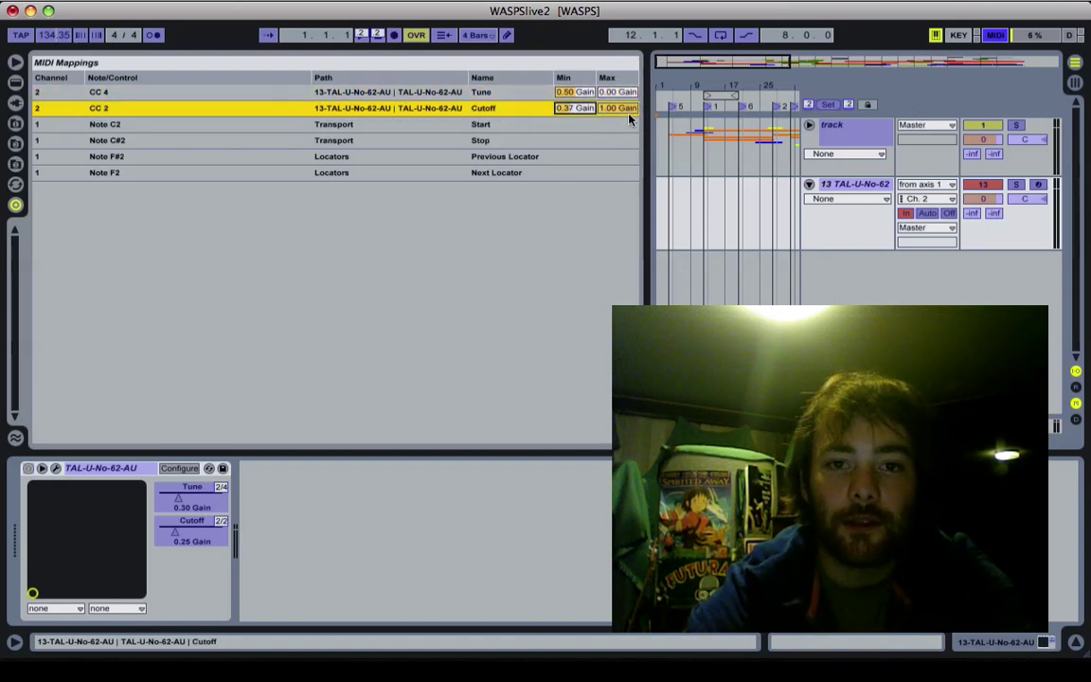
{"action": "left_click_drag", "start_coordinate": [575, 114], "coordinate": [574, 117]}
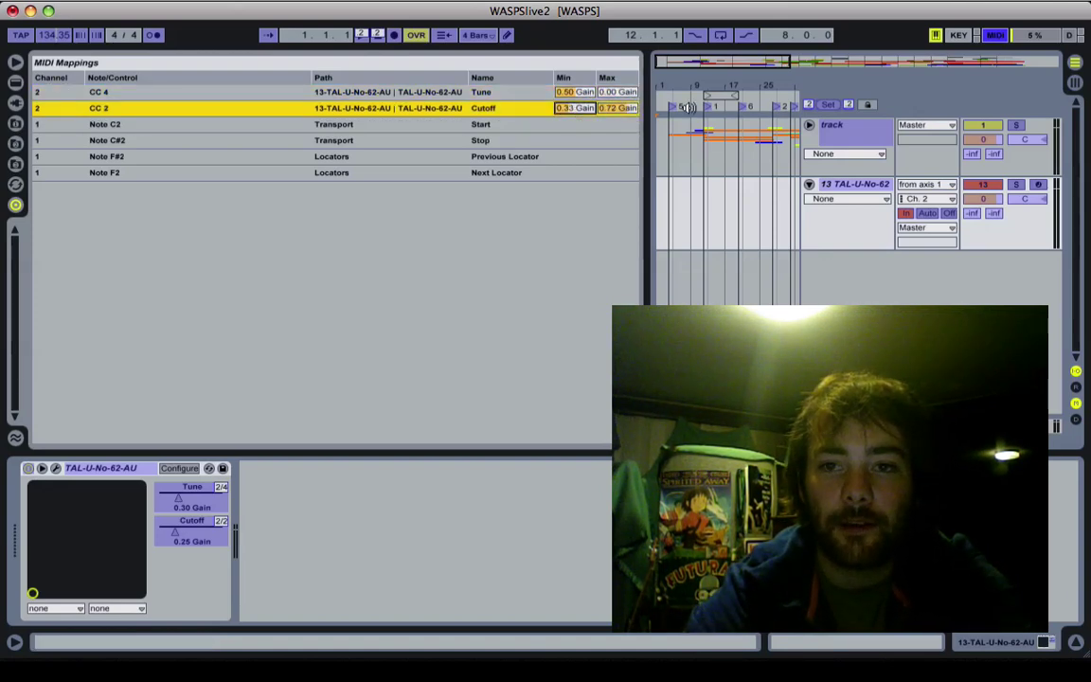
{"action": "left_click", "coordinate": [994, 36]}
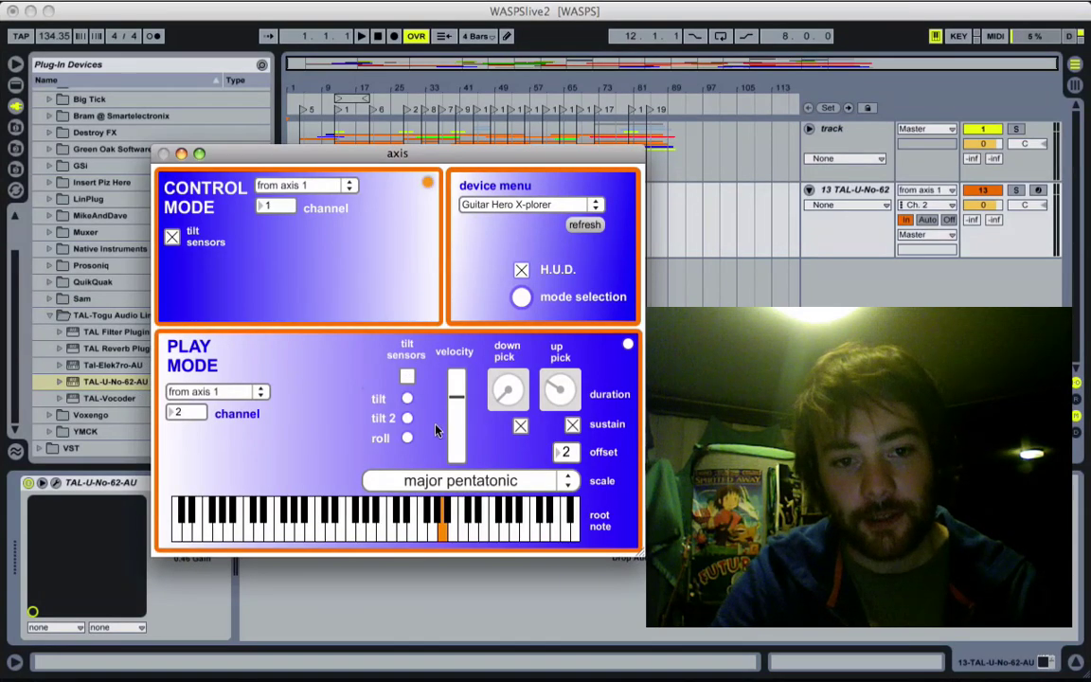
- Re-enable the play-mode tilt sensors in axis and reposition the main window and the H.U.D. window
{"action": "left_click", "coordinate": [406, 377]}
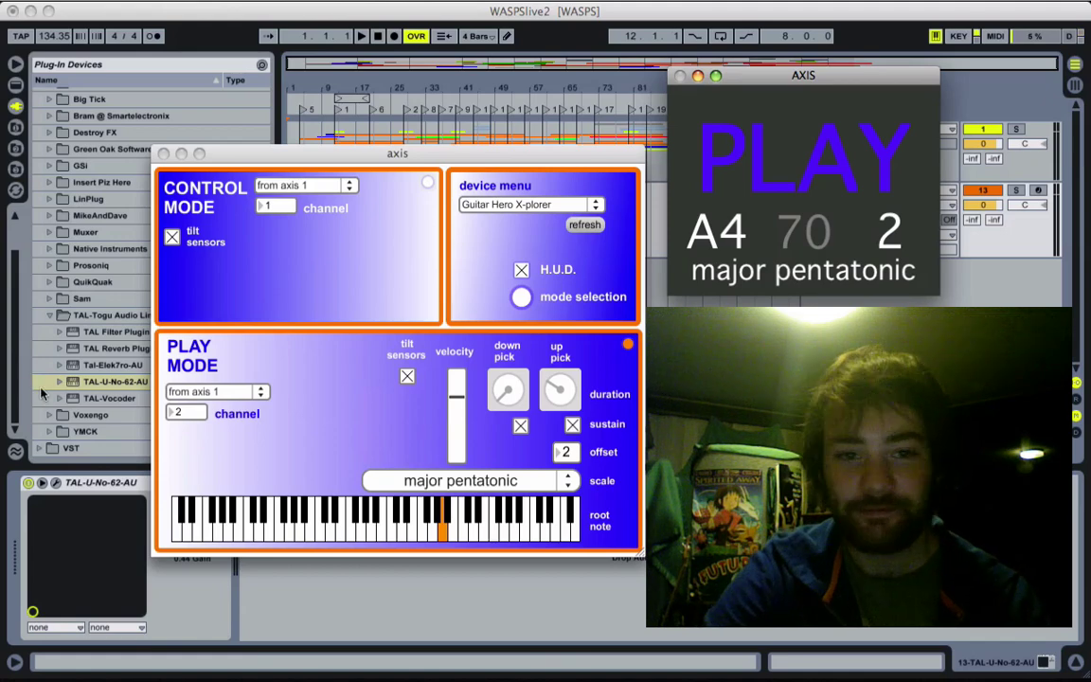
{"action": "left_click_drag", "start_coordinate": [287, 152], "coordinate": [213, 100]}
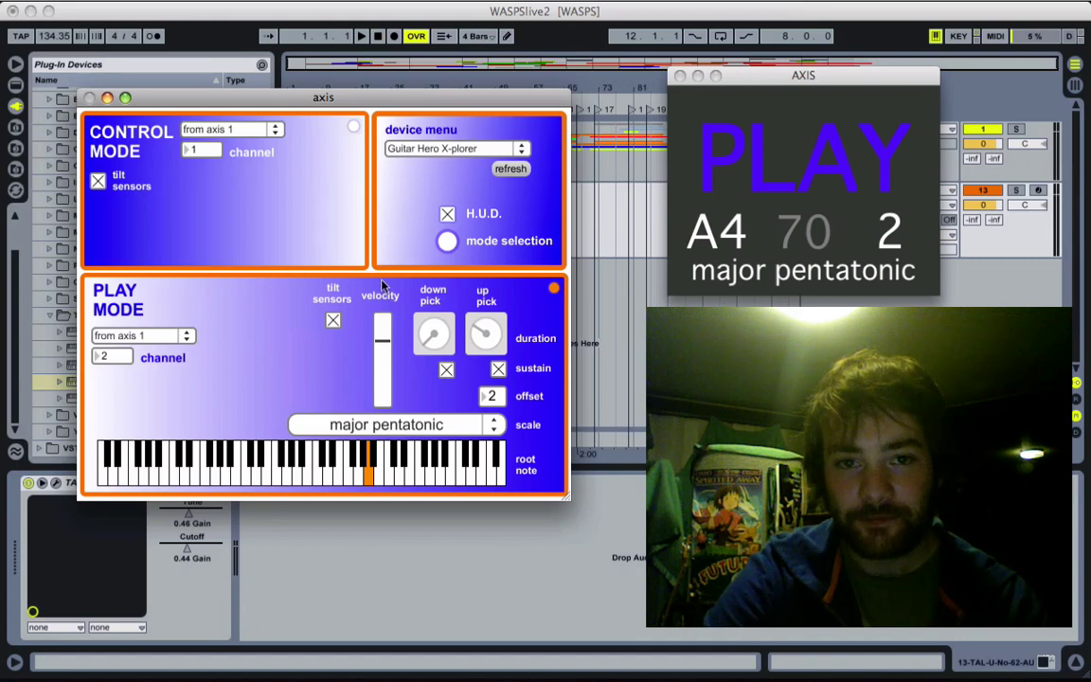
{"action": "left_click_drag", "start_coordinate": [200, 98], "coordinate": [218, 135]}
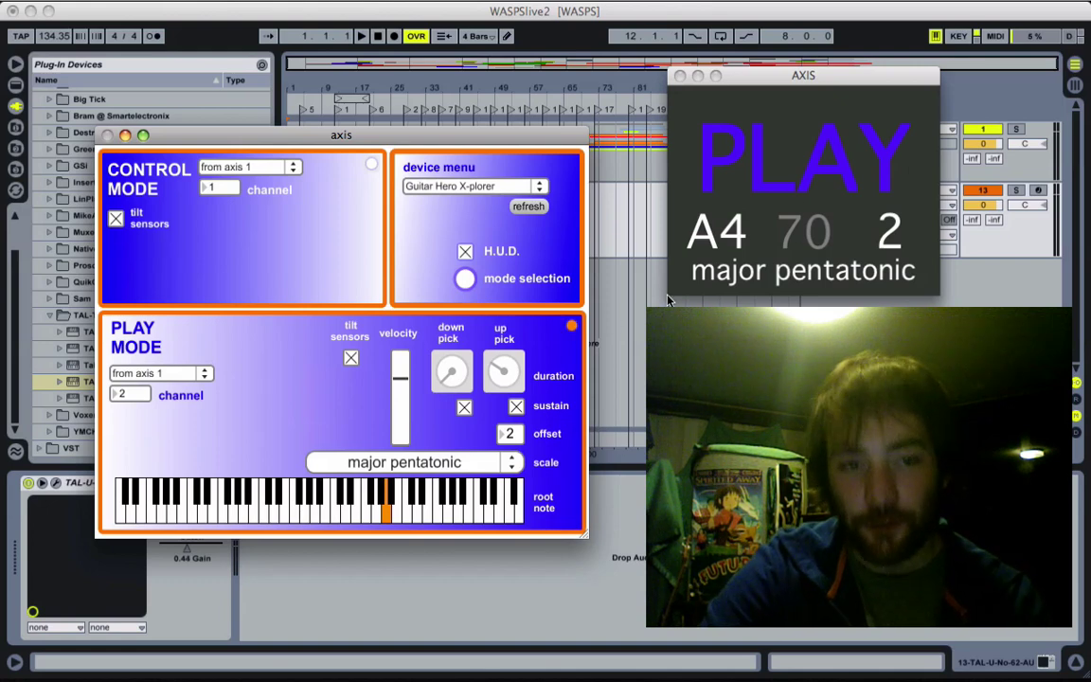
{"action": "left_click_drag", "start_coordinate": [844, 74], "coordinate": [869, 143]}
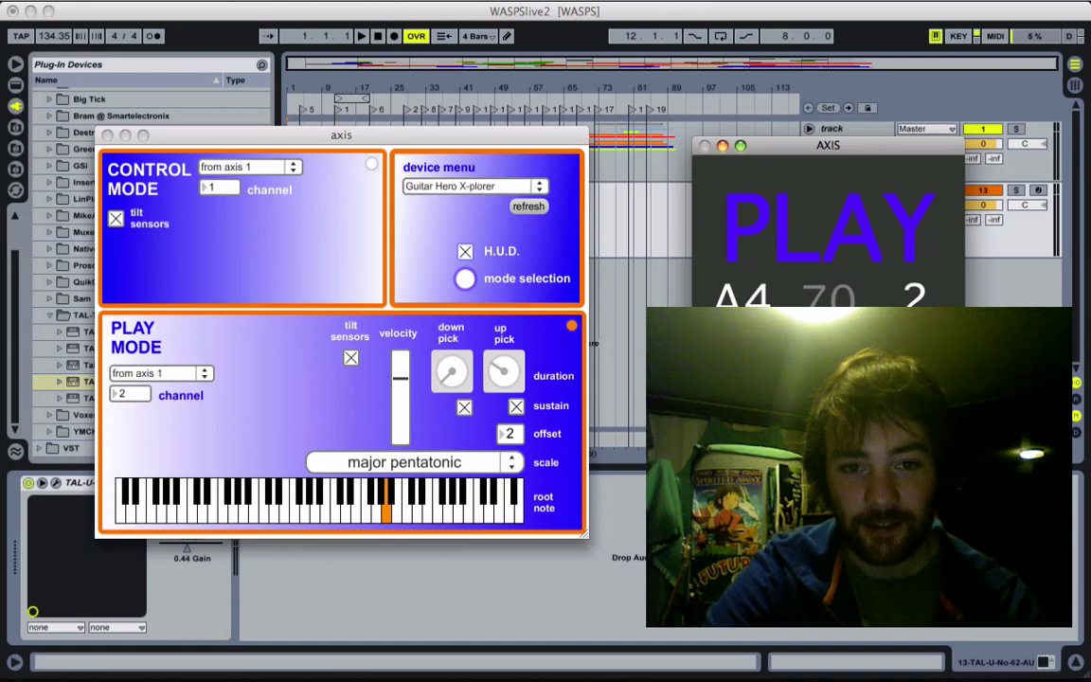